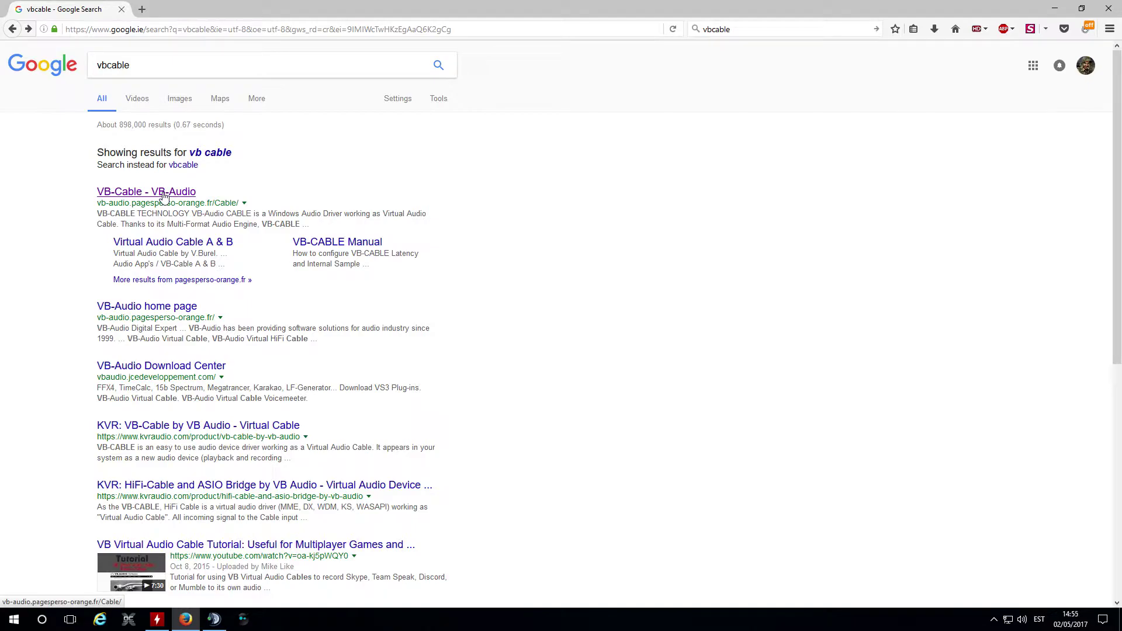
Step: Open the VB-Cable page and confirm VBCABLE_Driver_Pack43.zip is in Firefox's download history
click(162, 197)
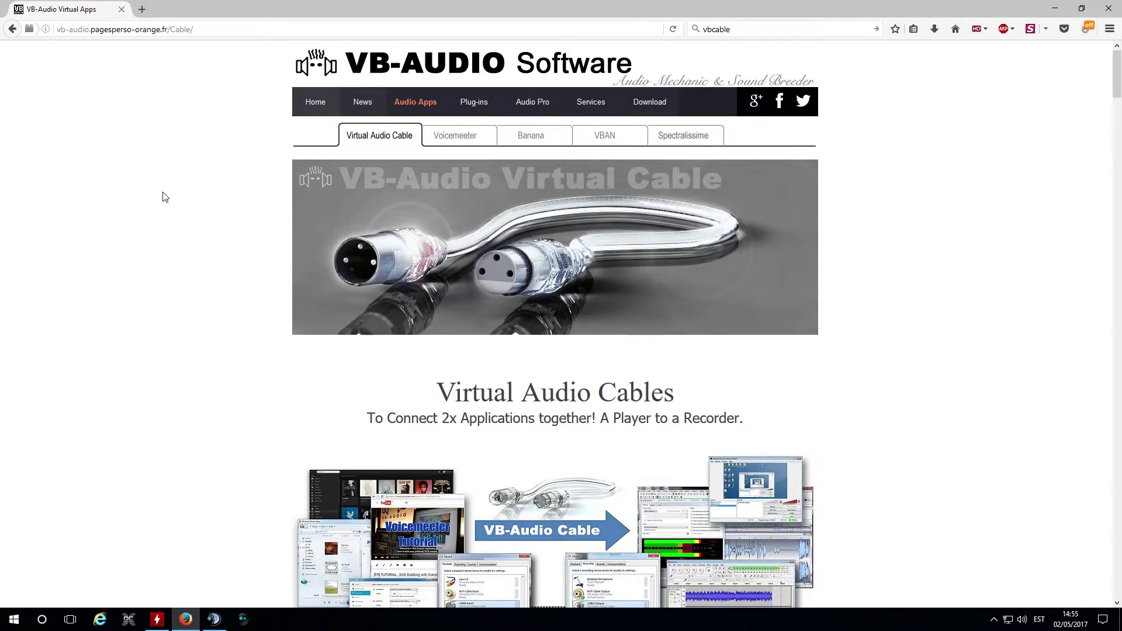
scroll(163, 197, down, 5)
scroll(162, 196, down, 5)
scroll(163, 196, down, 3)
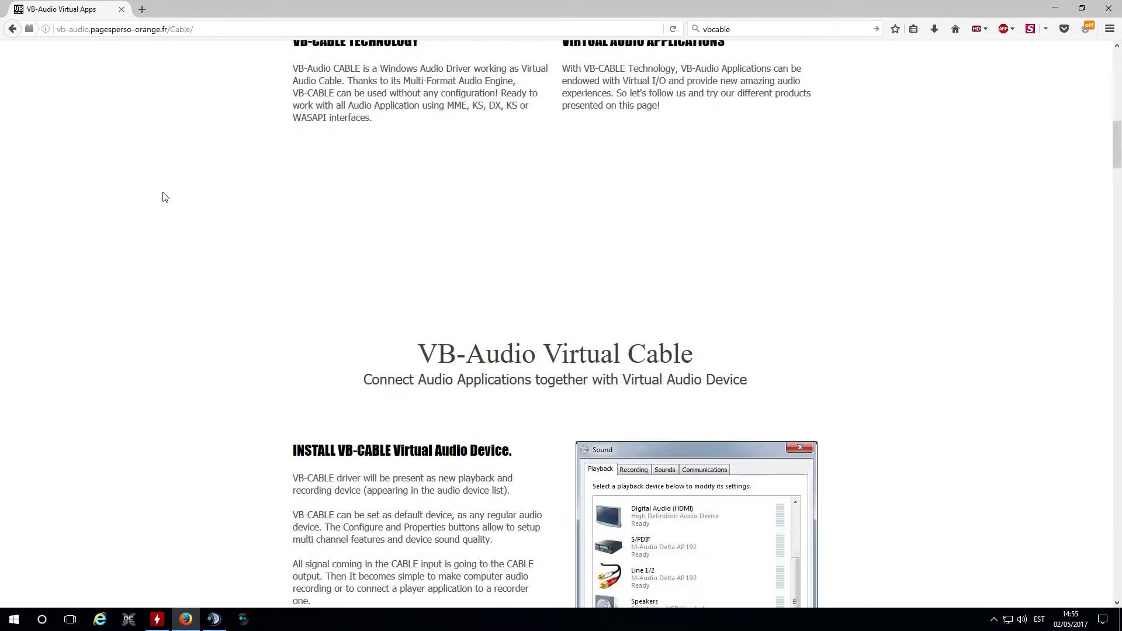
scroll(163, 196, down, 3)
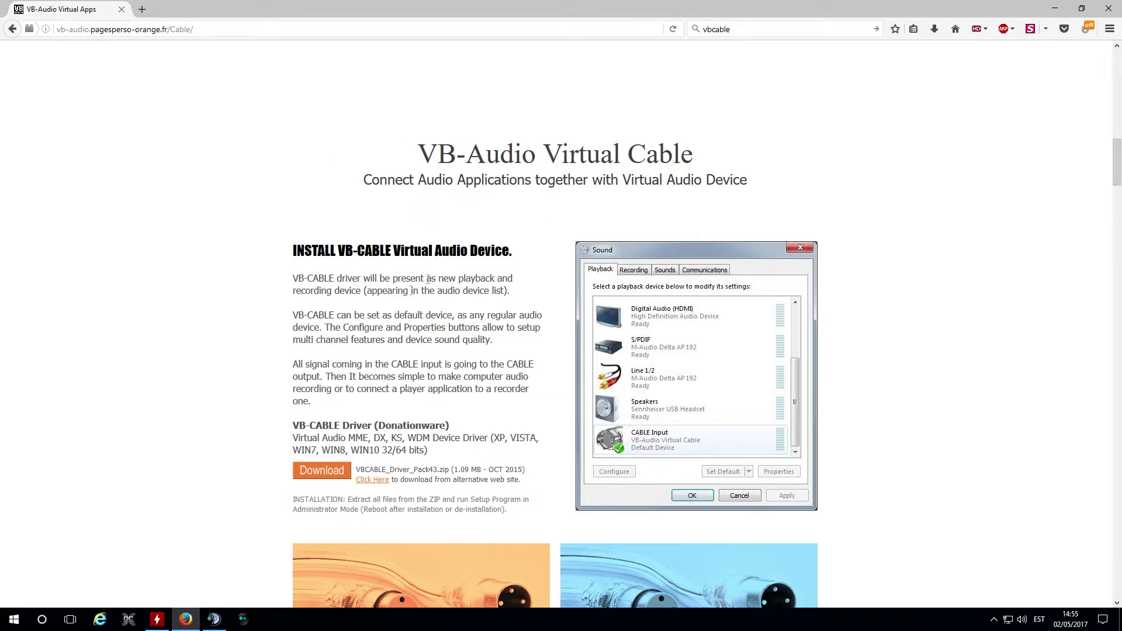
scroll(368, 329, down, 1)
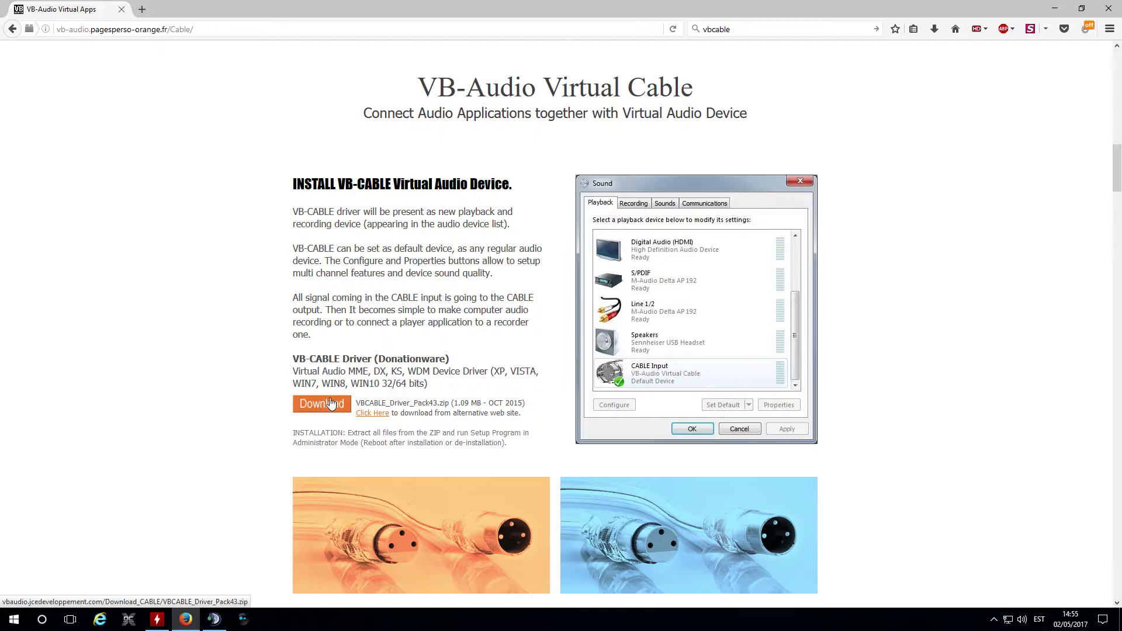
click(935, 34)
click(903, 84)
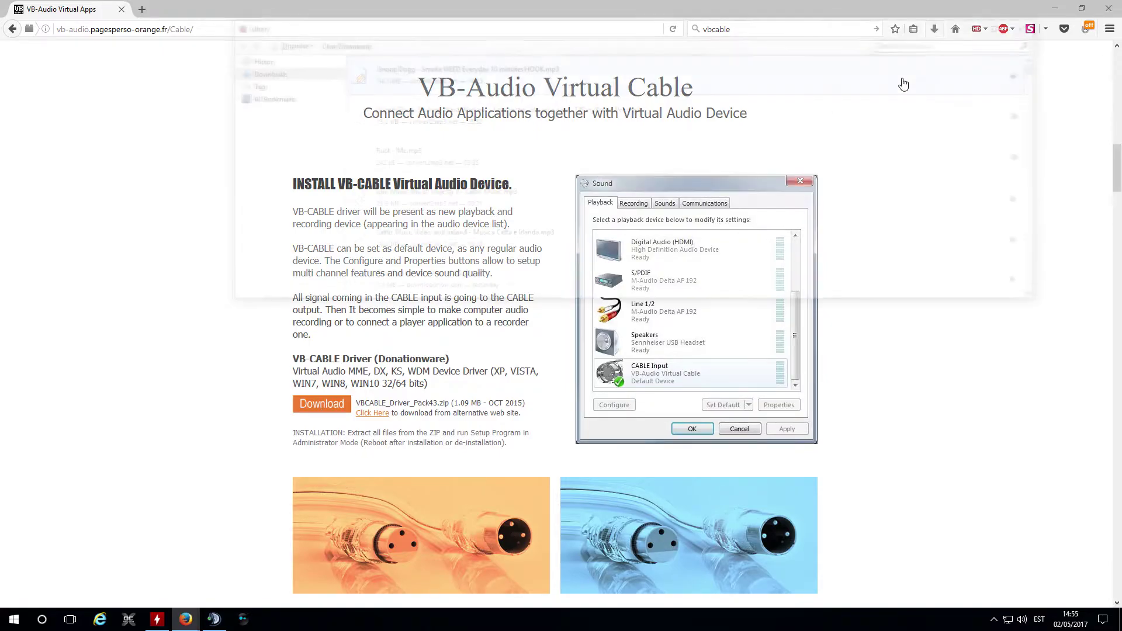
scroll(702, 140, down, 3)
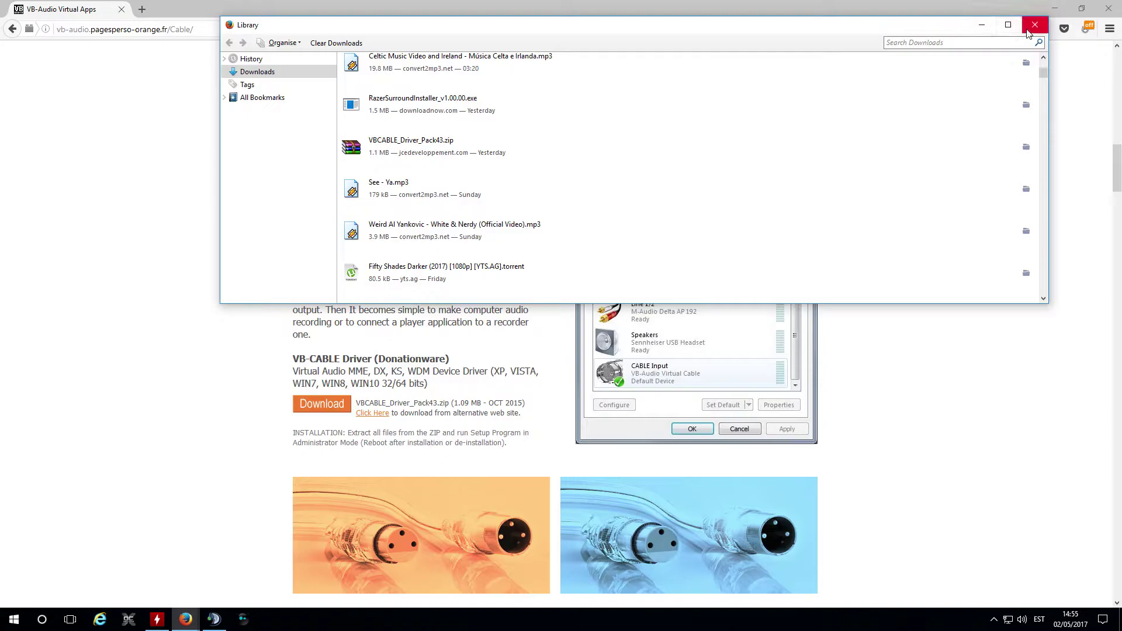
click(1033, 26)
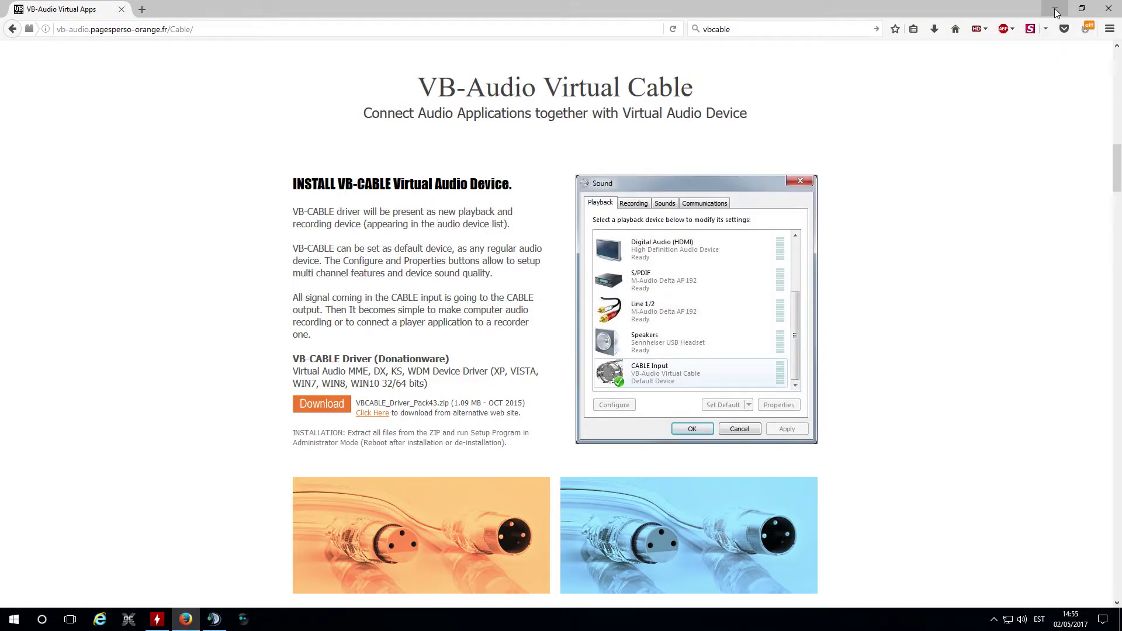
click(1054, 9)
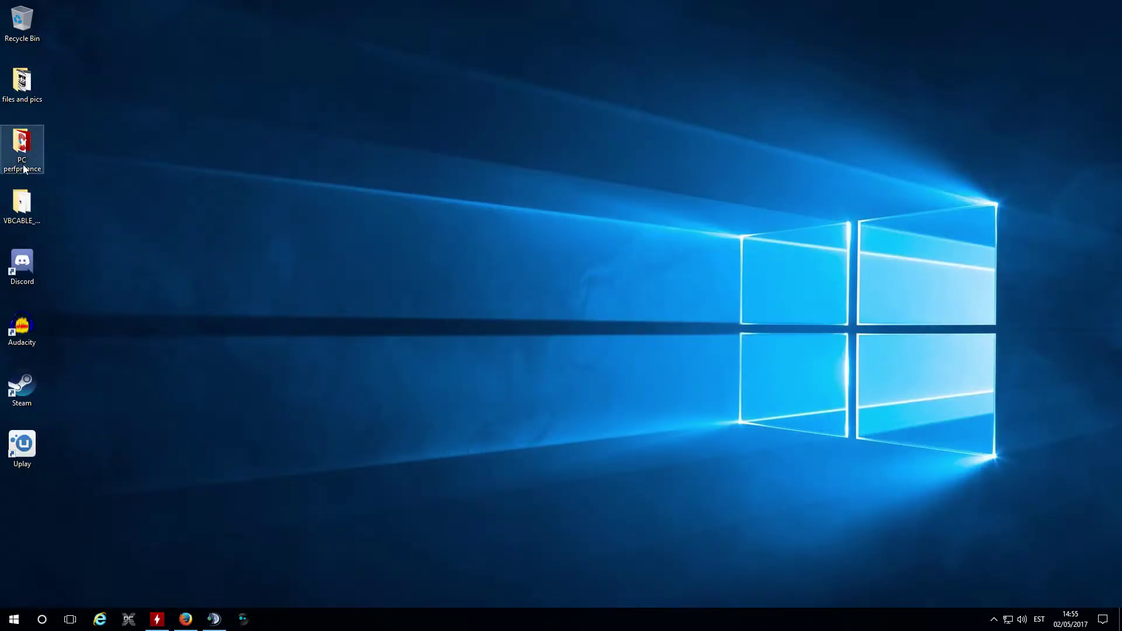
double_click(33, 206)
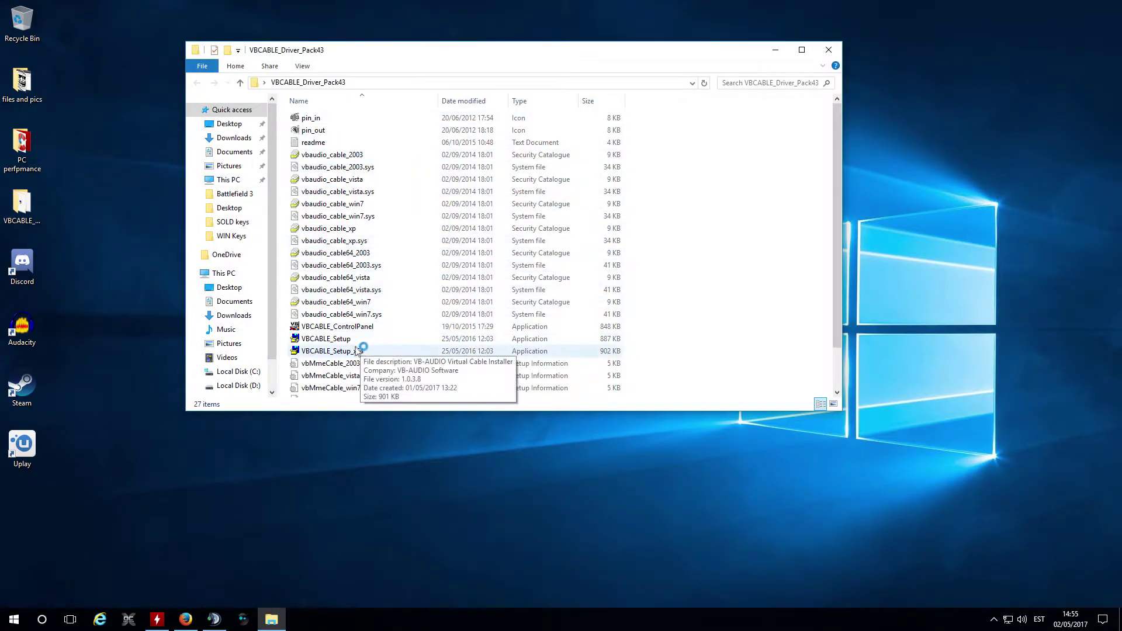
click(324, 354)
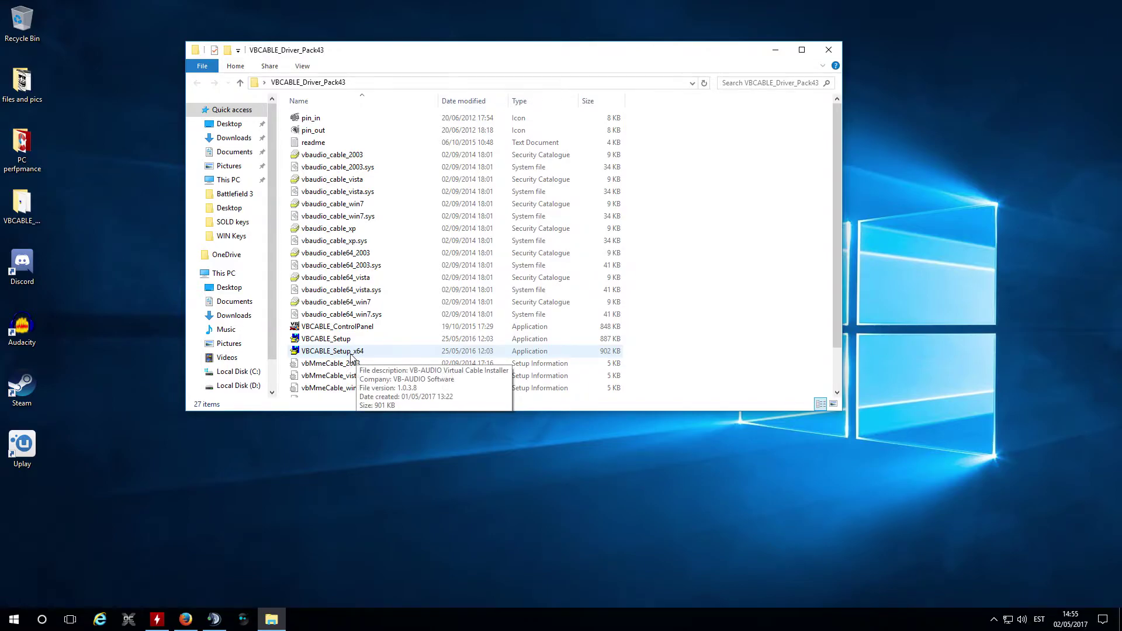
double_click(350, 355)
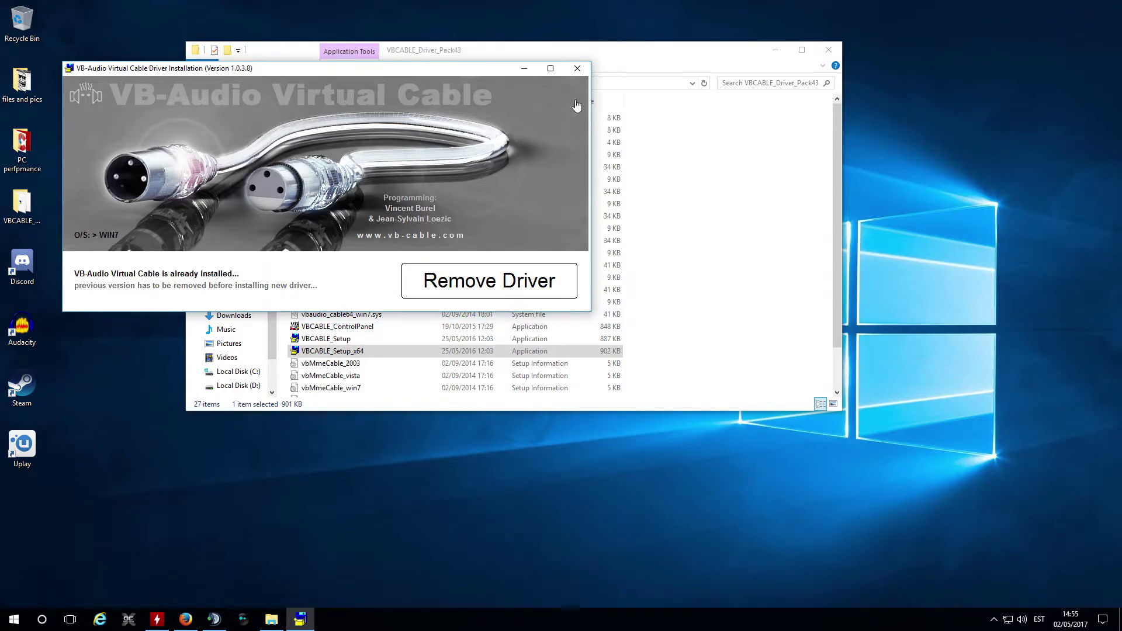
click(577, 68)
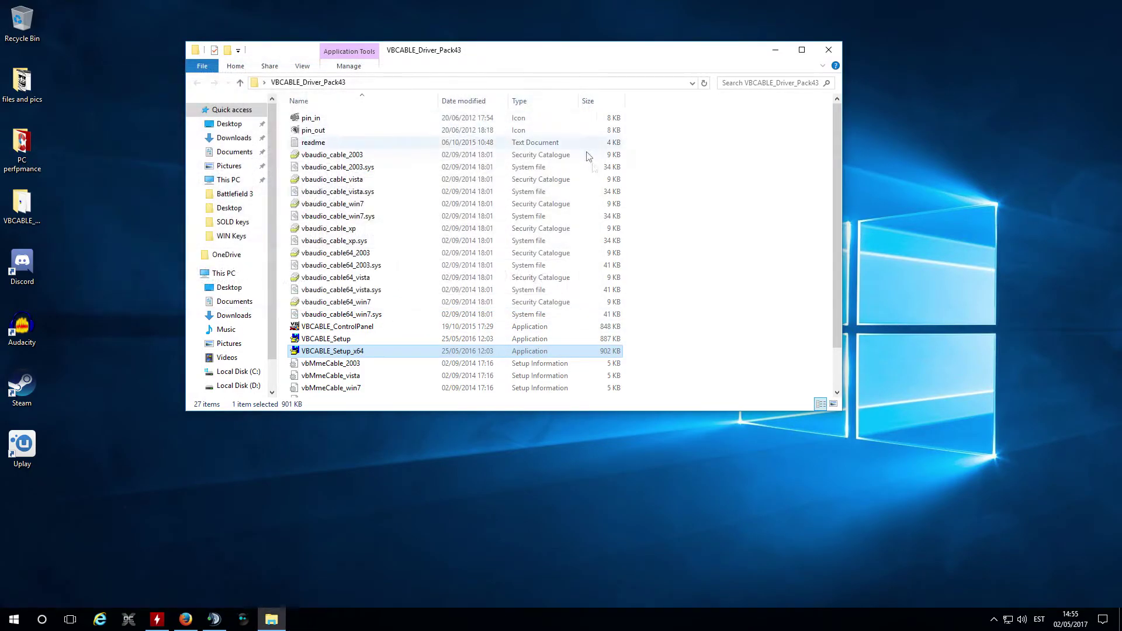
click(828, 50)
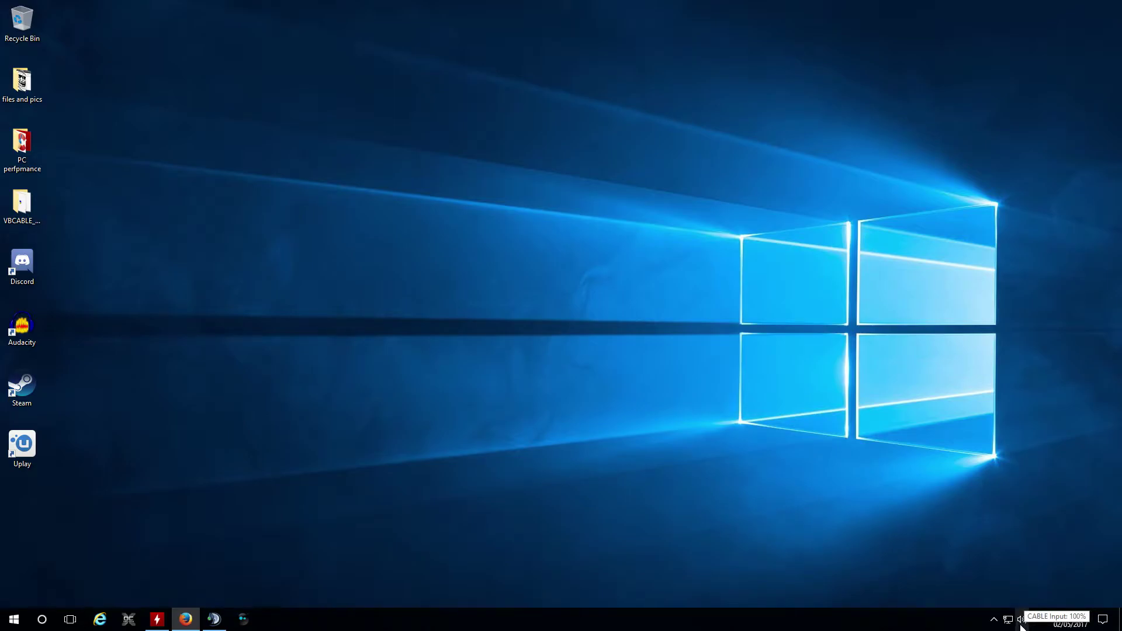
Step: Open the playback device list and review the Logitech G930 and CABLE Input options without changes
right_click(1021, 620)
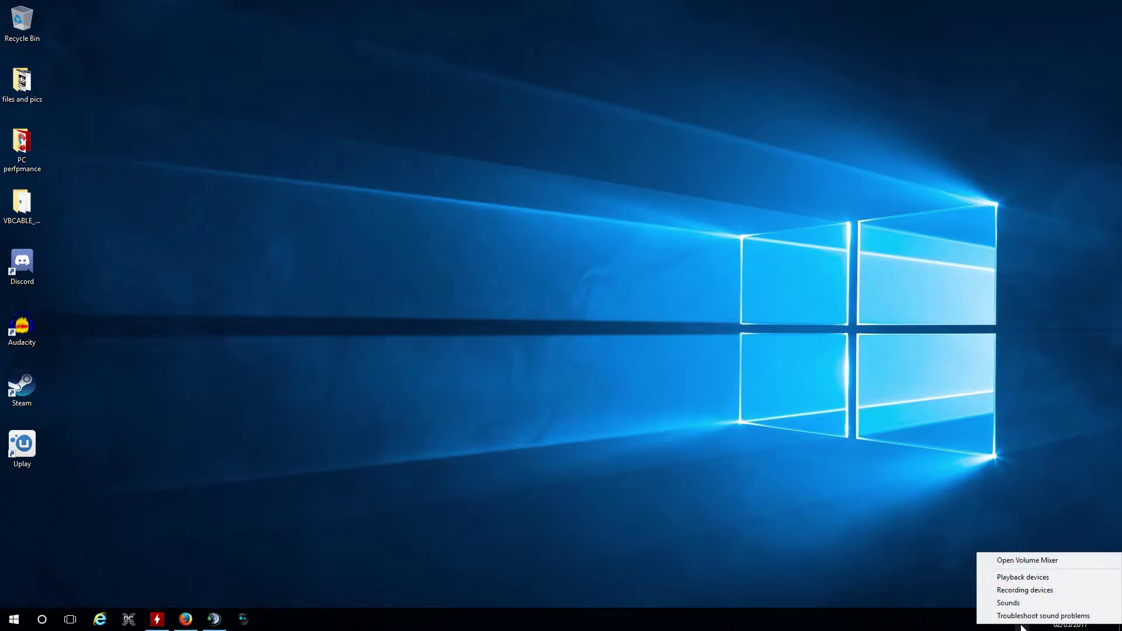
click(1027, 579)
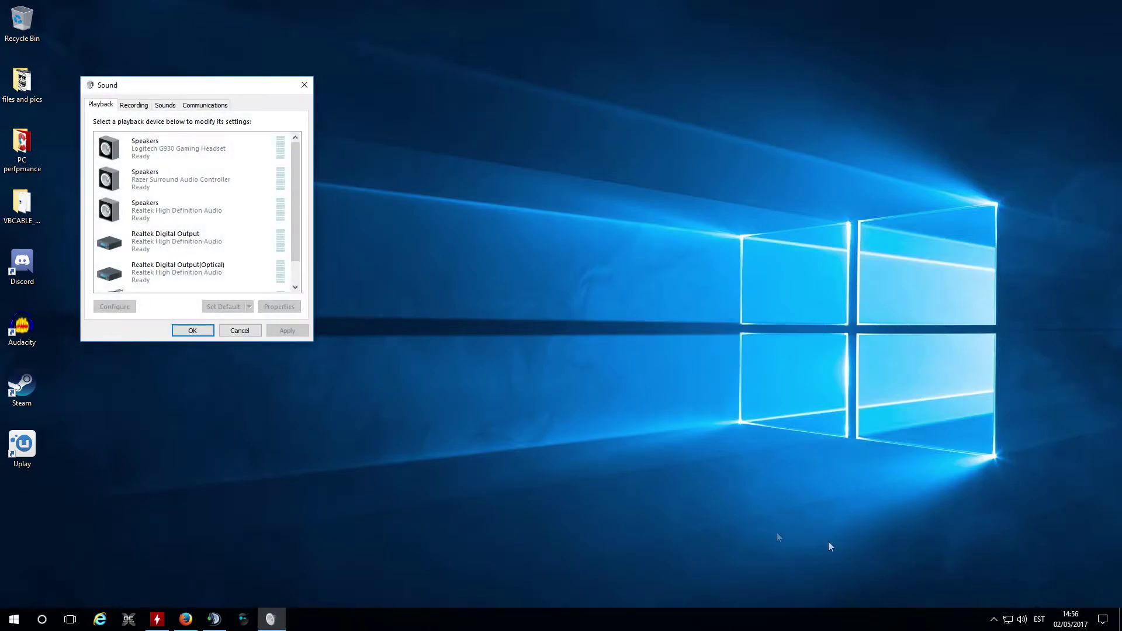
mouse_move(295, 189)
mouse_down()
mouse_move(299, 224)
mouse_move(300, 194)
mouse_up()
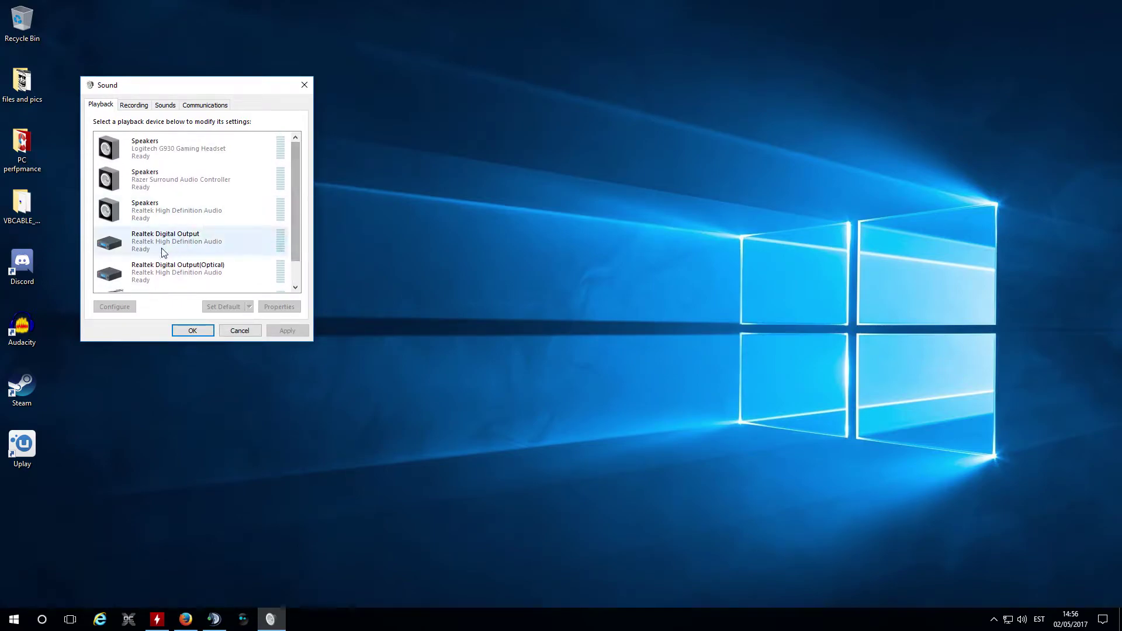
right_click(179, 148)
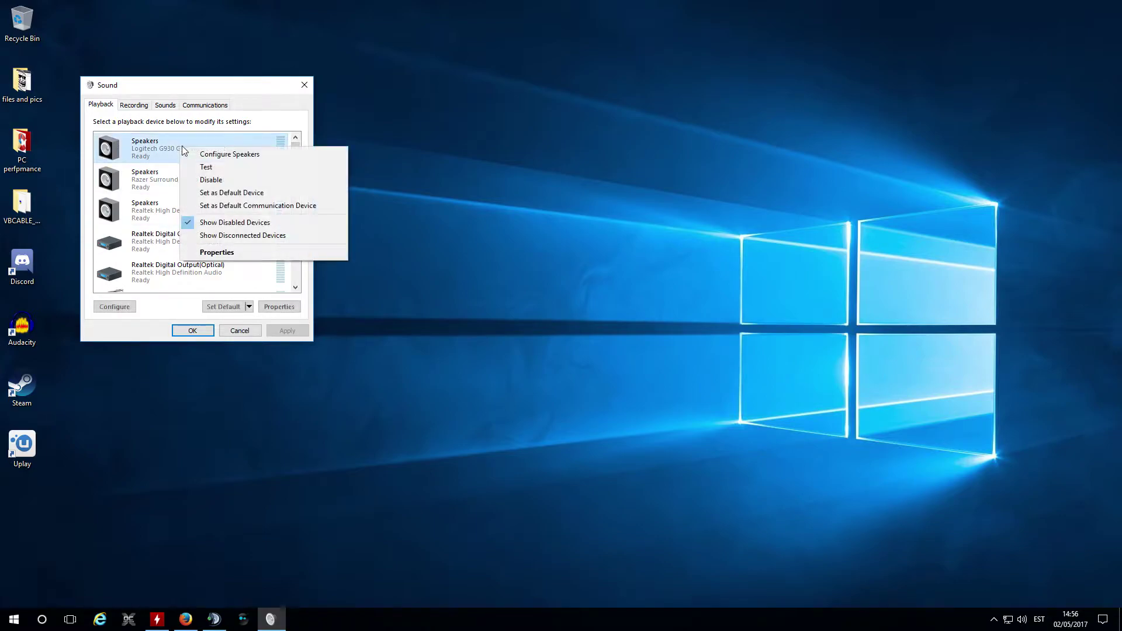
click(299, 115)
drag(294, 156, 298, 224)
right_click(192, 278)
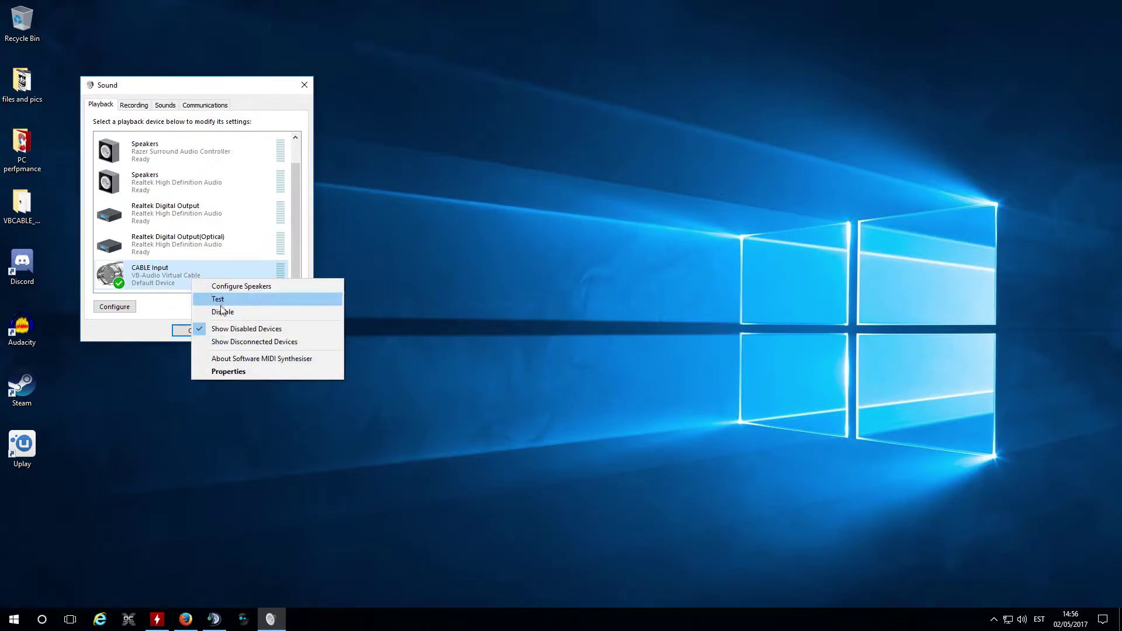
drag(299, 219, 298, 180)
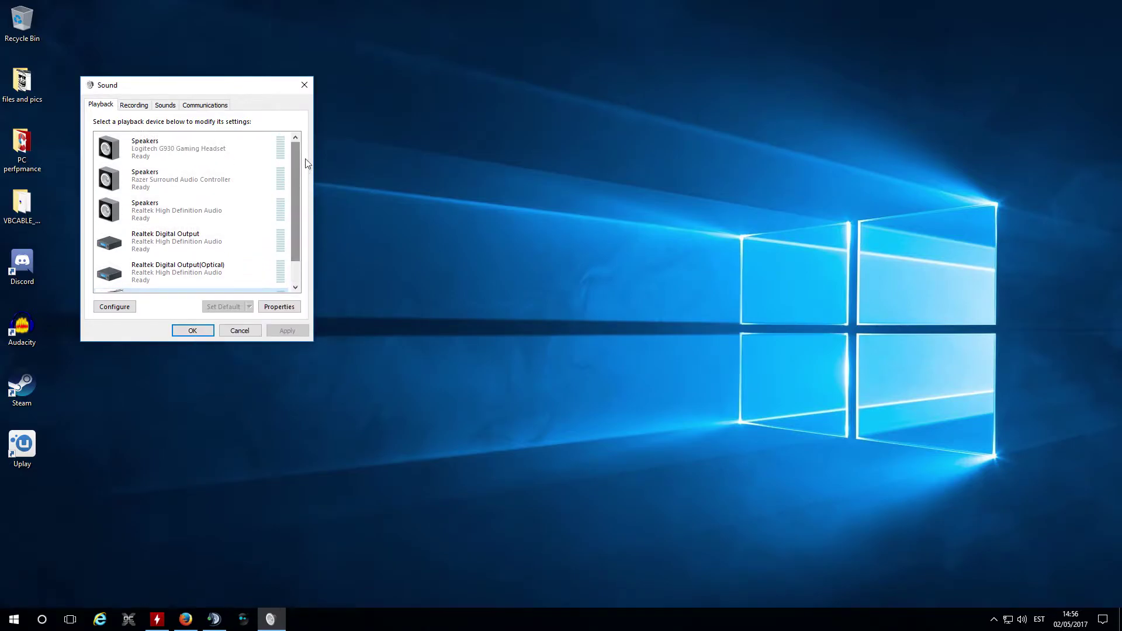
right_click(190, 155)
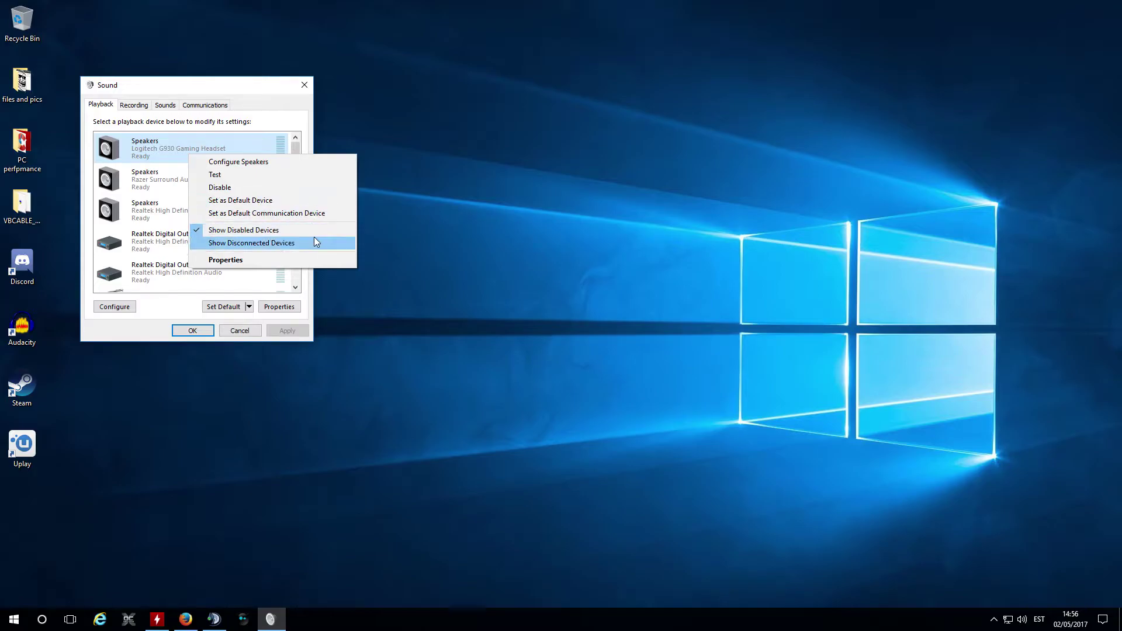
click(294, 146)
drag(295, 151, 295, 172)
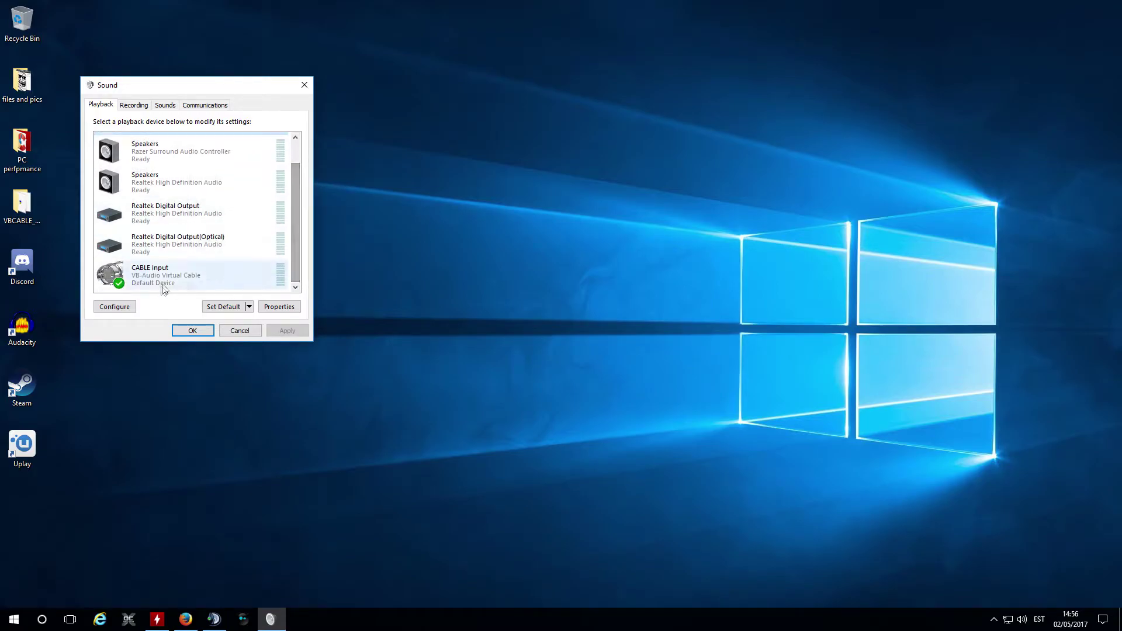
click(133, 106)
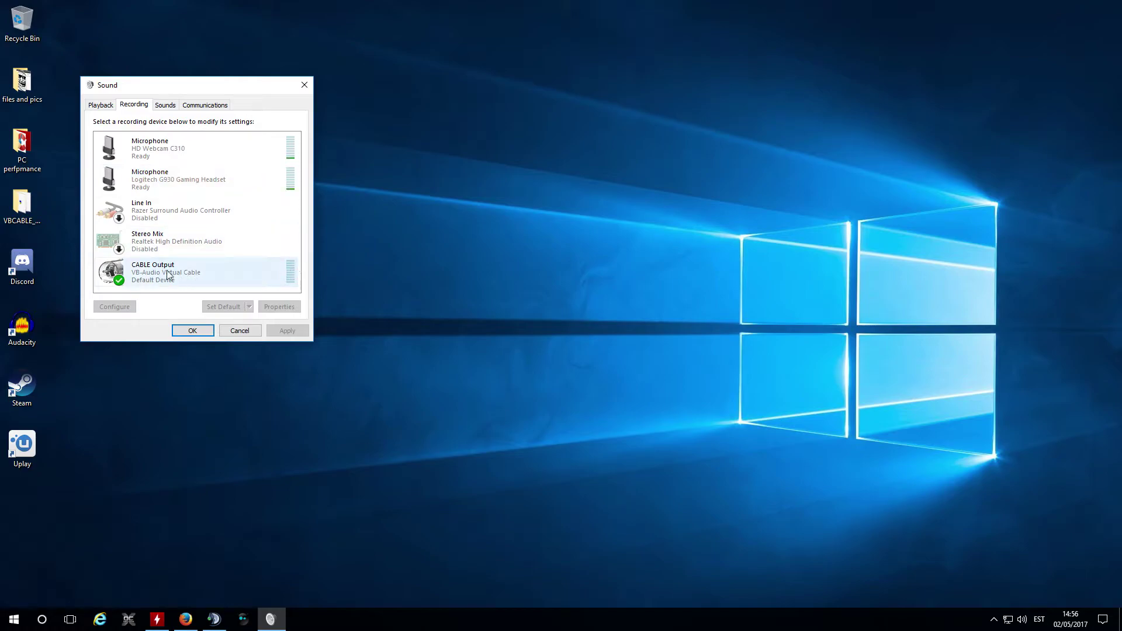
right_click(173, 144)
click(145, 281)
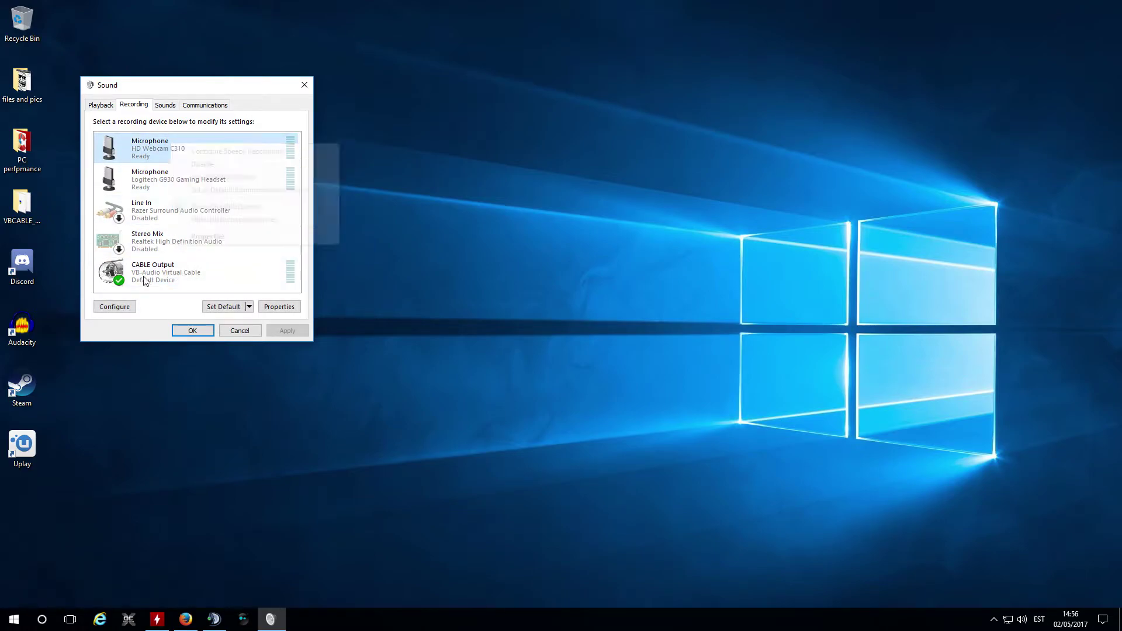
right_click(145, 281)
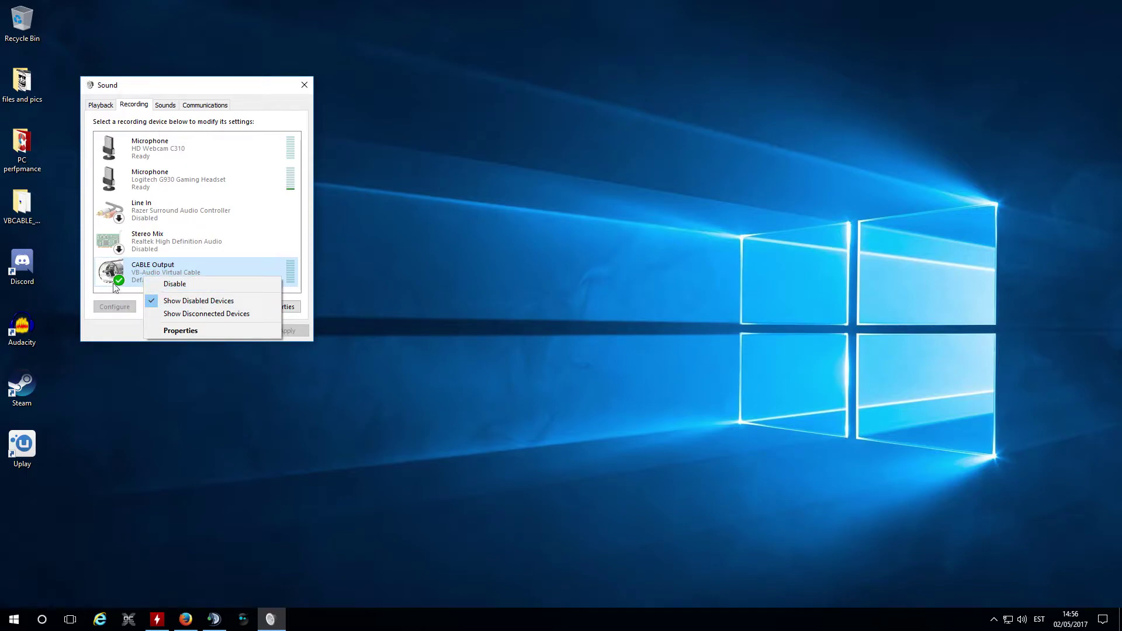
click(309, 290)
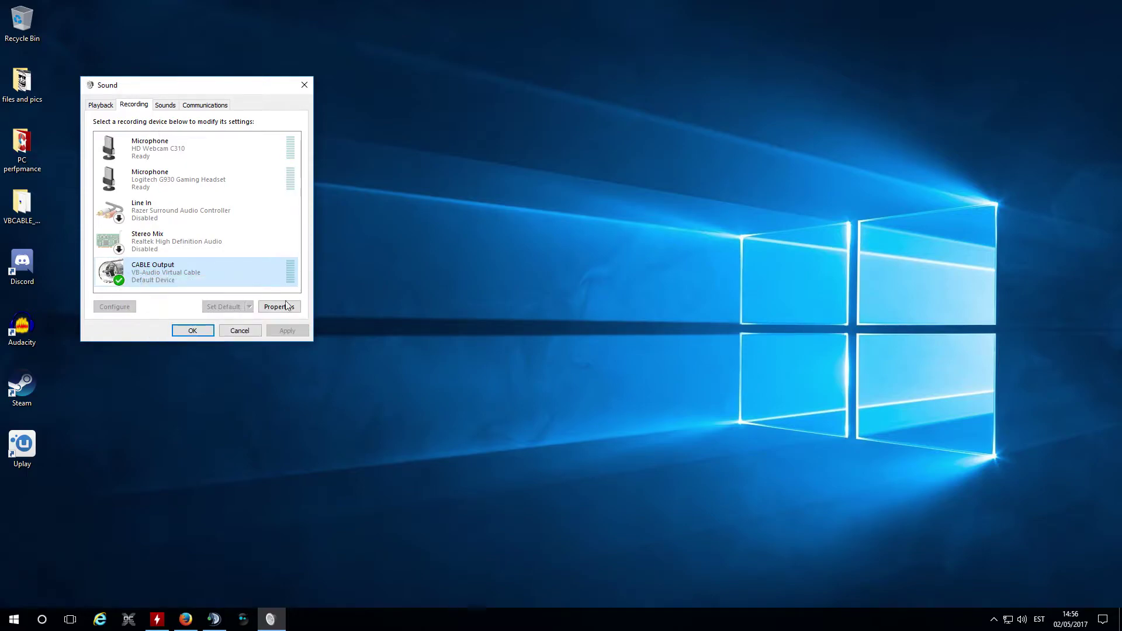
Step: Turn on 'Listen to this device' in the CABLE Output properties
double_click(177, 272)
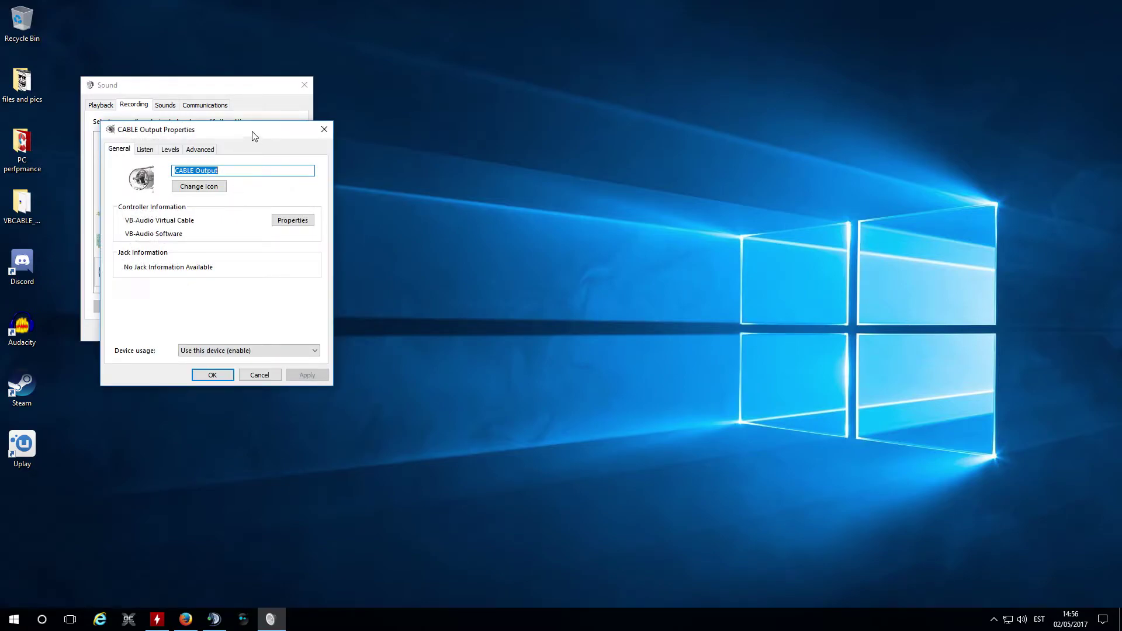
drag(274, 134, 547, 136)
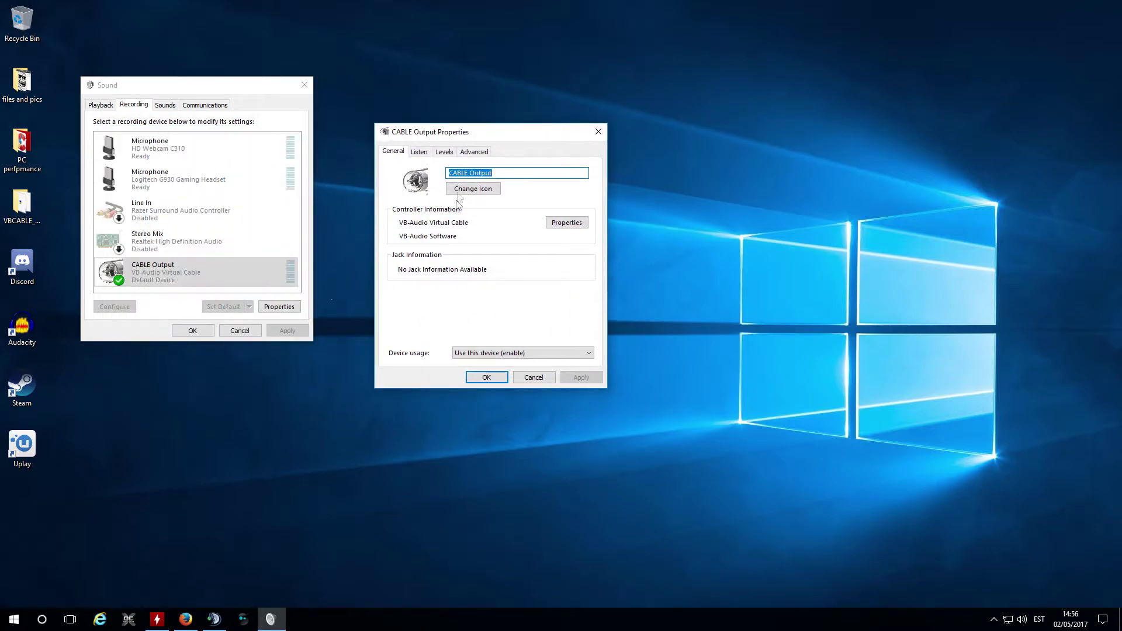
click(421, 155)
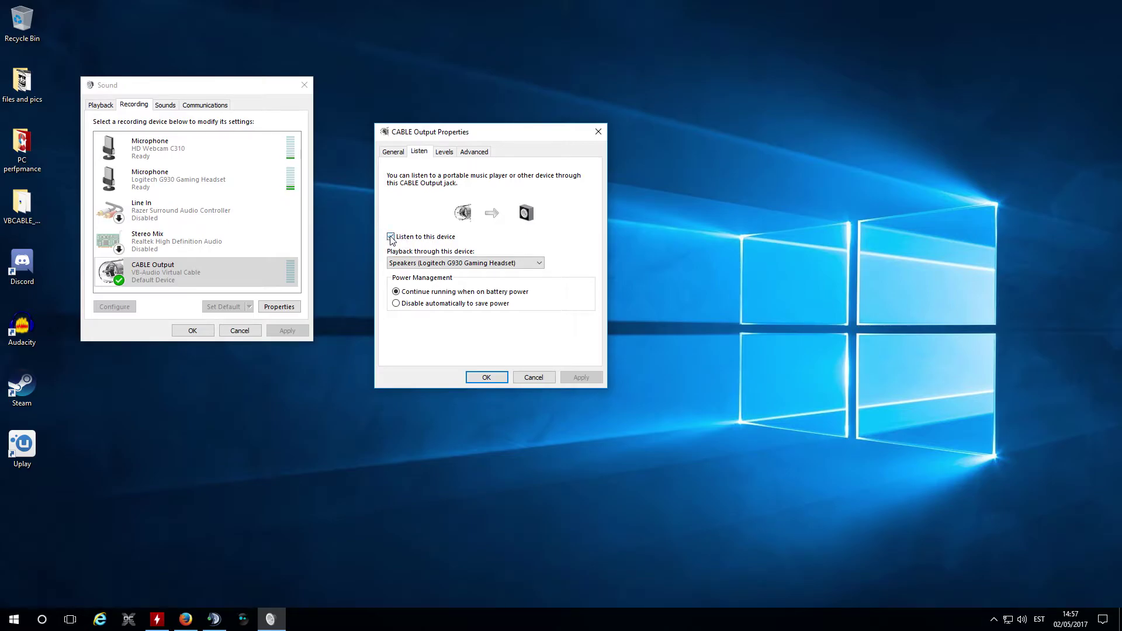
click(392, 240)
click(390, 238)
click(391, 237)
Step: Play CABLE Output through Speakers (Logitech G930), confirm with OK, and close Sound settings
click(539, 263)
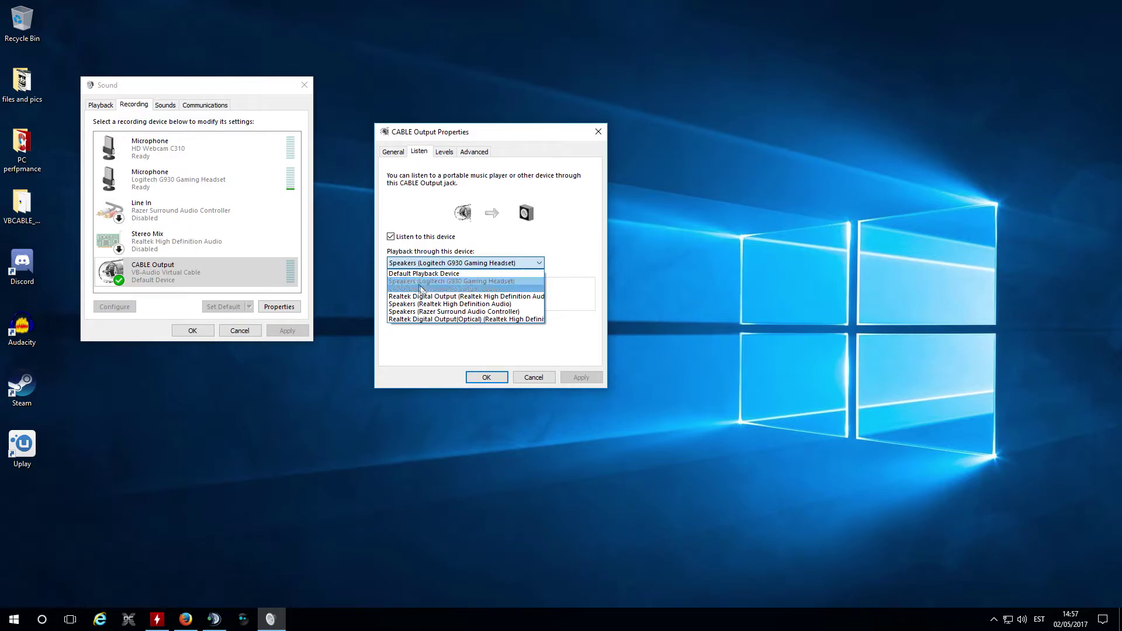
click(489, 379)
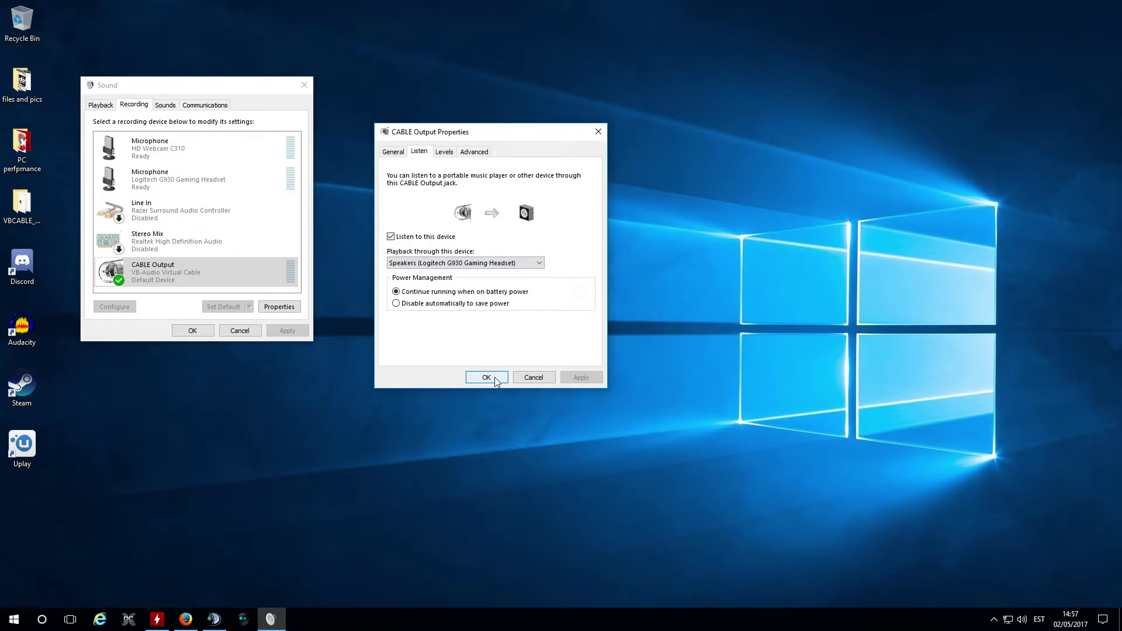
click(486, 377)
click(304, 85)
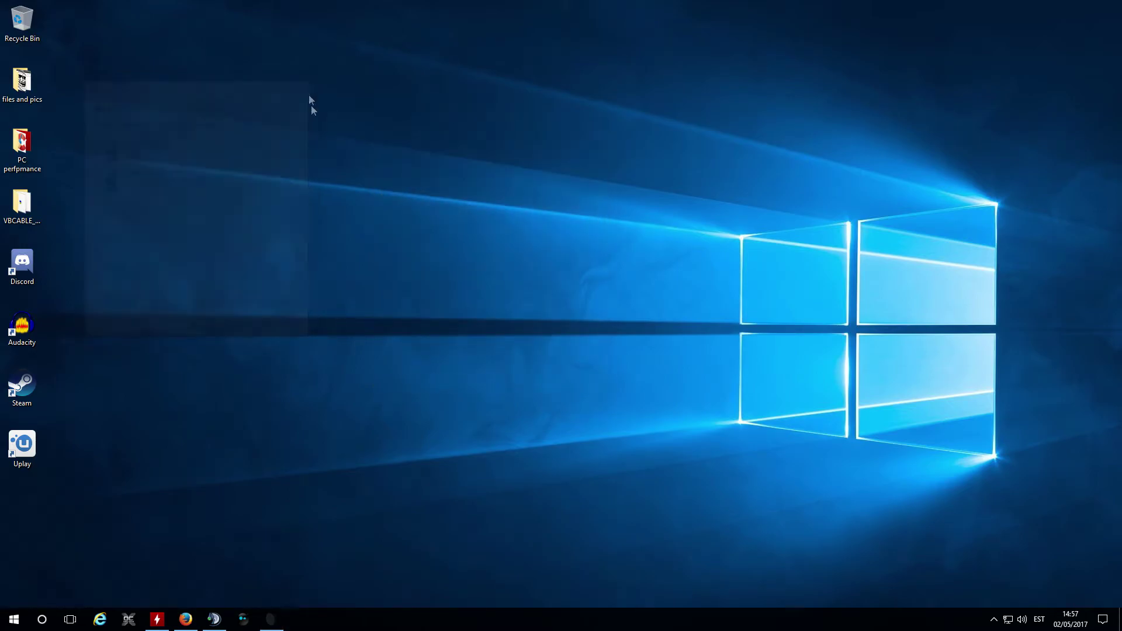
Step: Open TeamSpeak 3 Options and inspect the Playback Device list, including CABLE Input
click(214, 620)
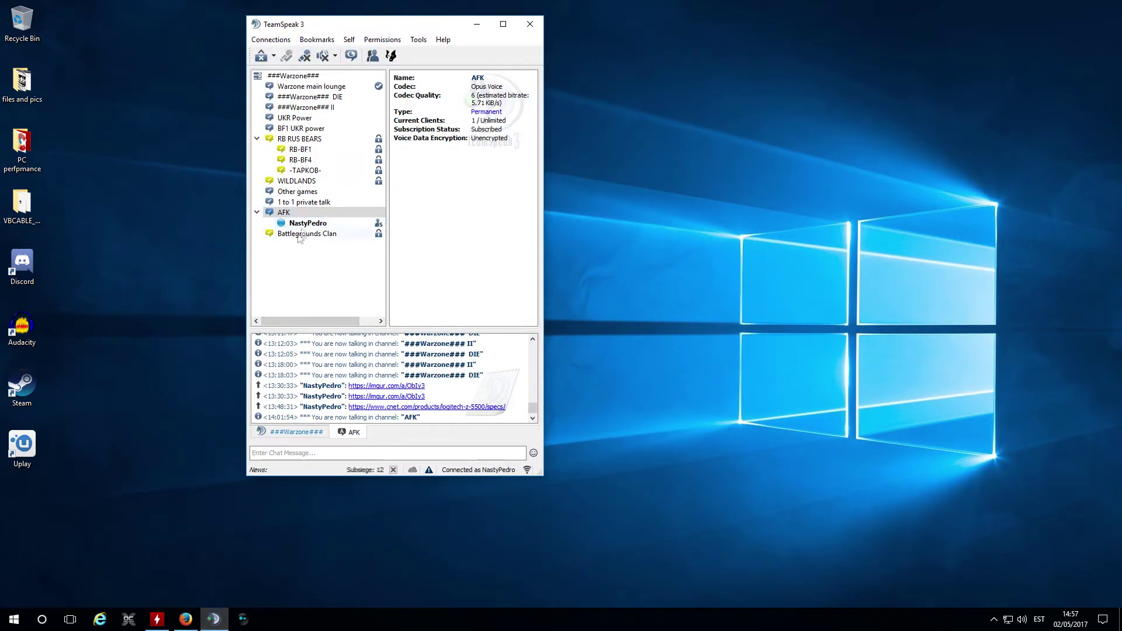
click(420, 41)
click(444, 281)
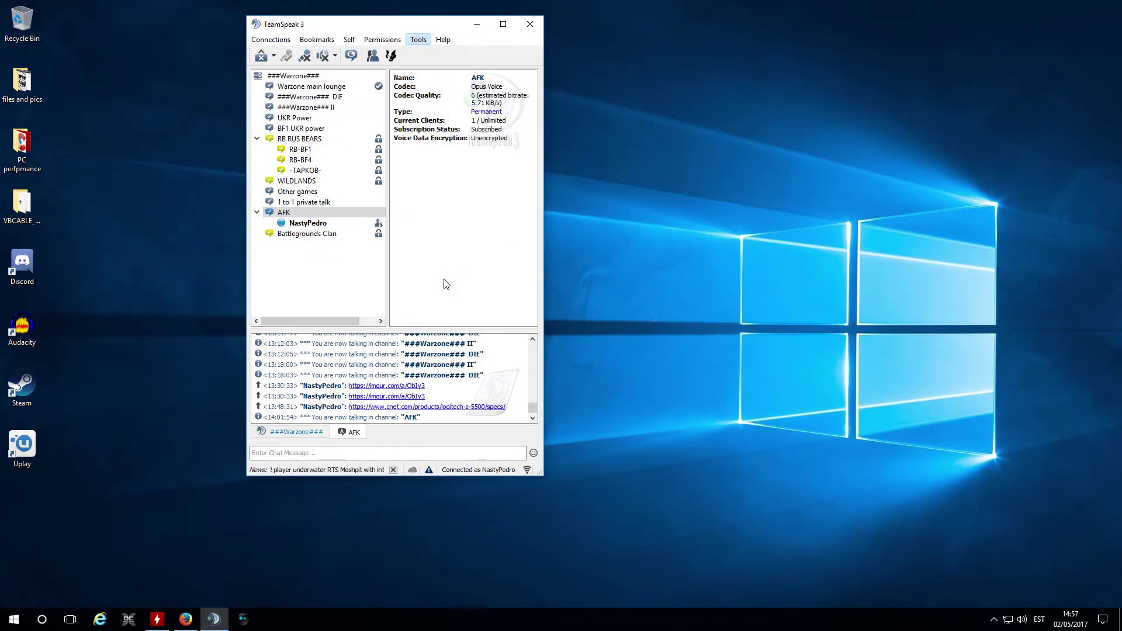
click(157, 117)
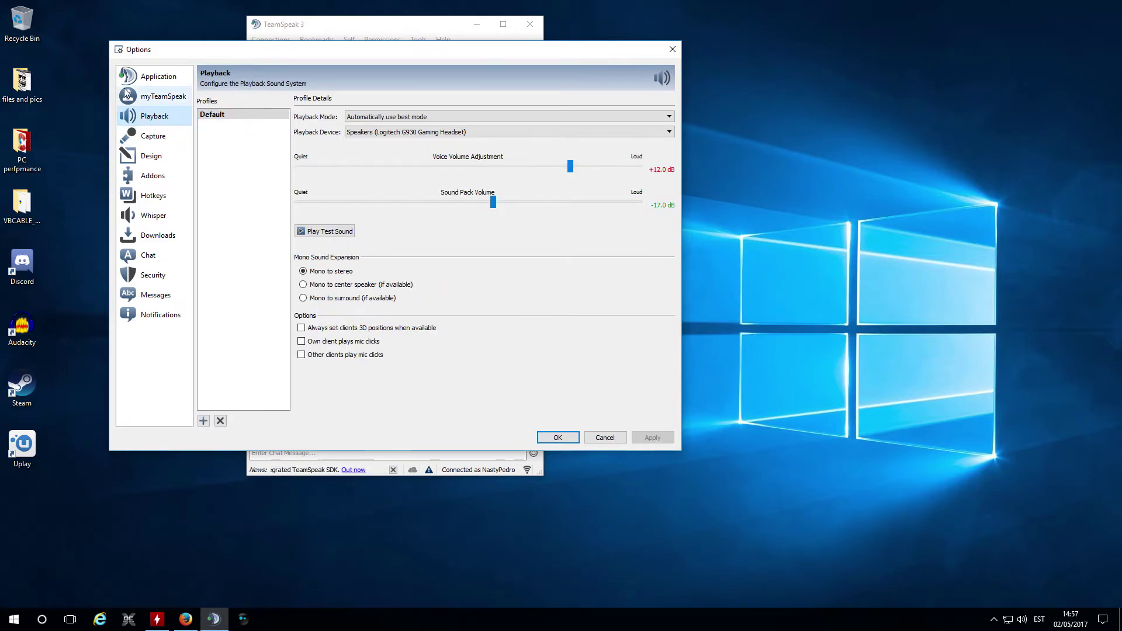
click(669, 133)
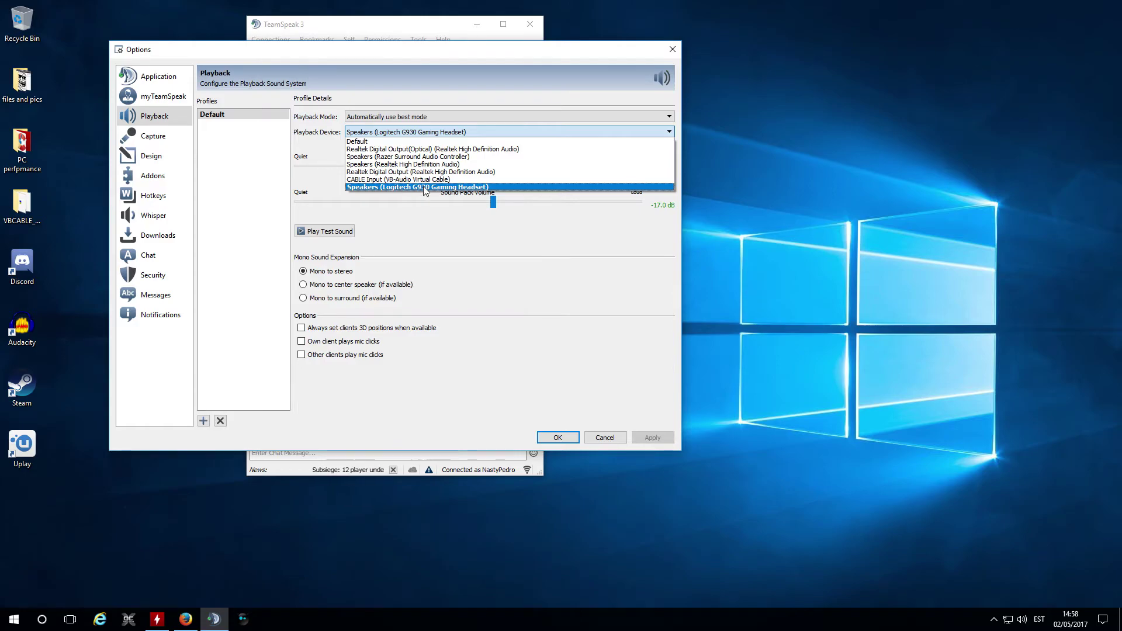
click(156, 138)
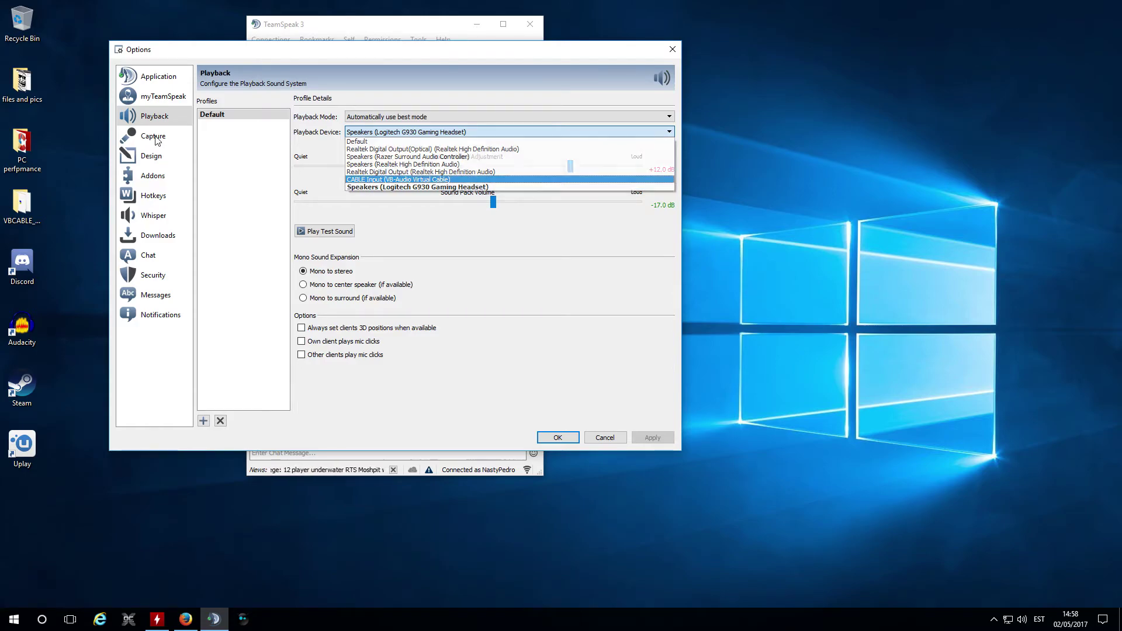
Step: Inspect the TeamSpeak capture device list, then close Options to the AFK channel view
click(669, 133)
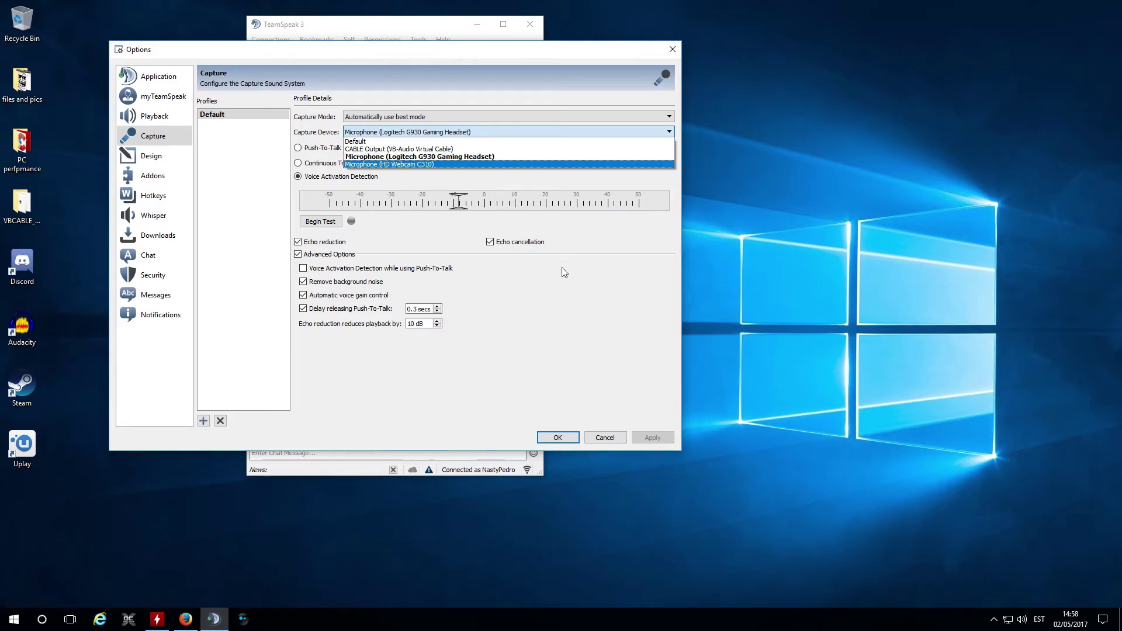
click(553, 438)
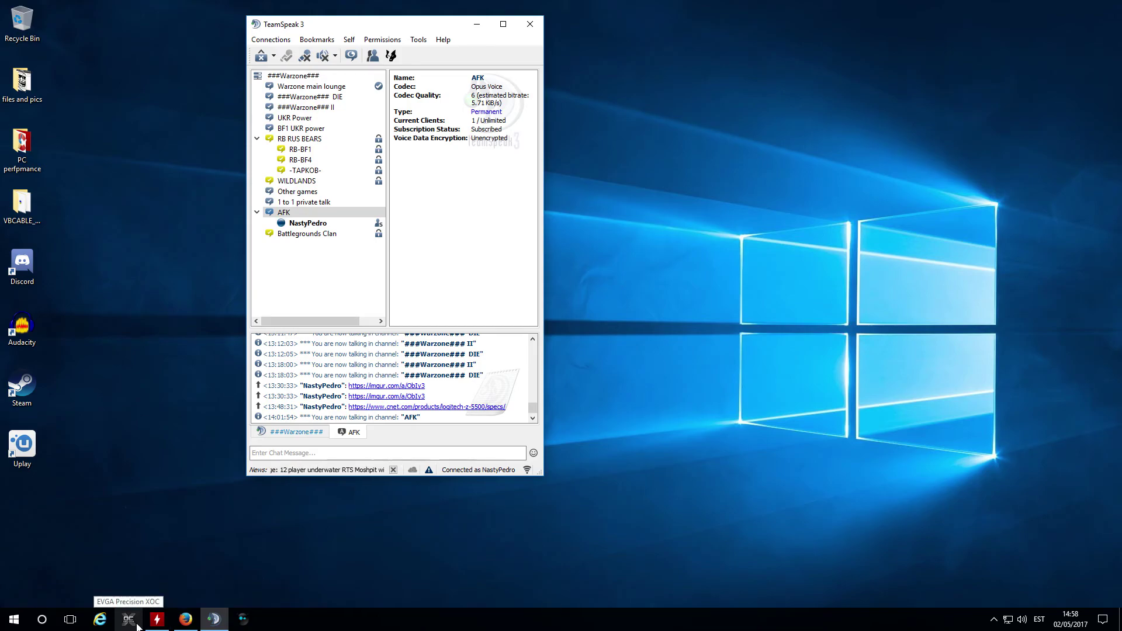
Step: Show the overlay's microphone modes (Push-to-talk, Always on, Off, Customise) via Alt+Z
key(alt+z)
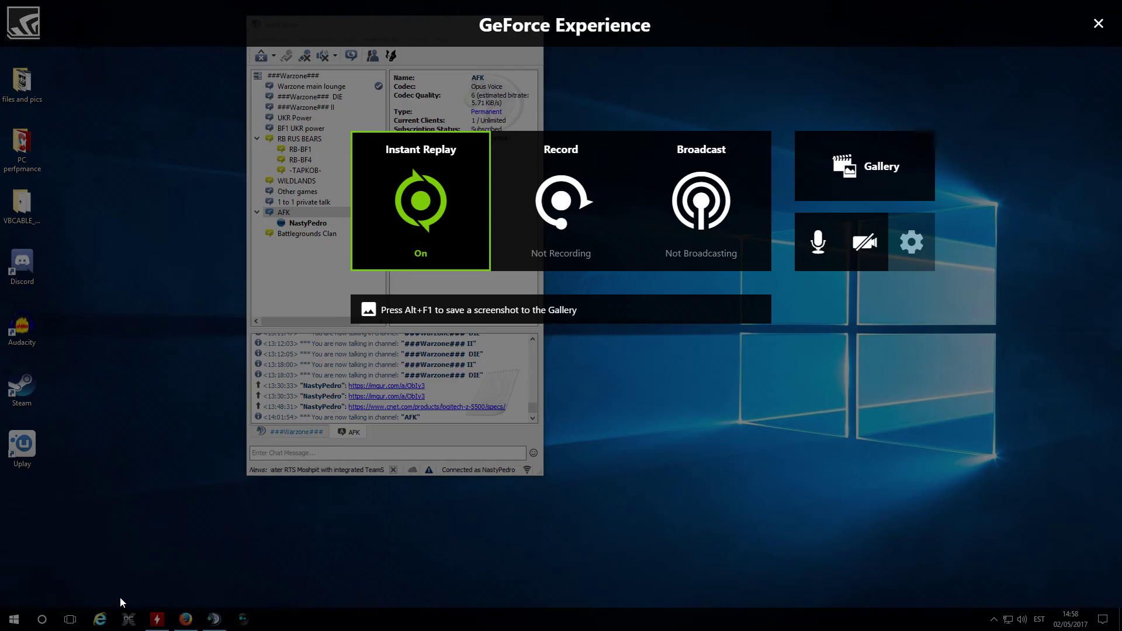
click(815, 230)
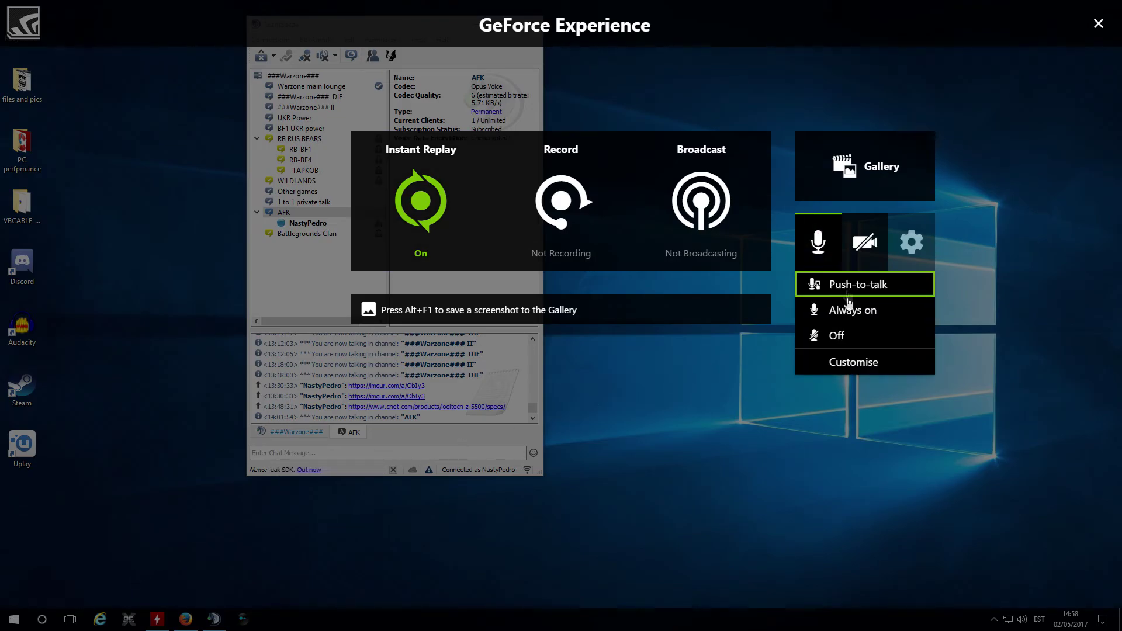